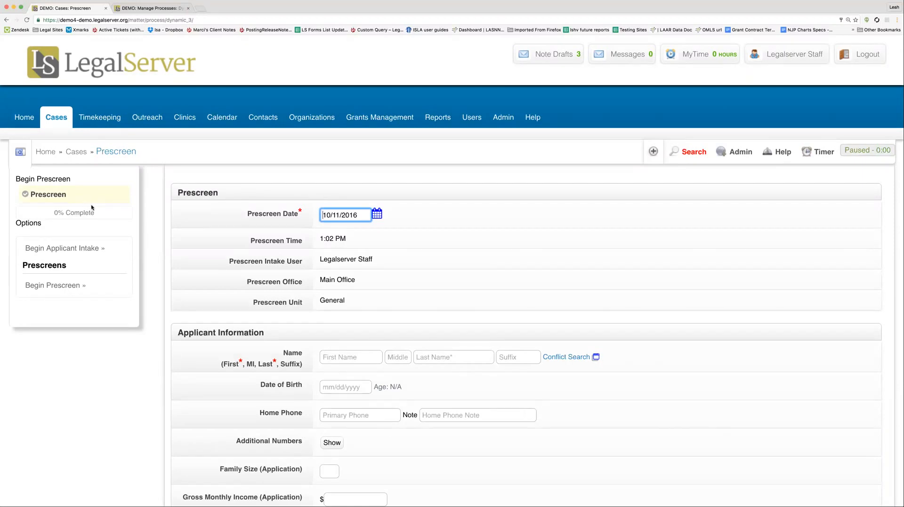
Enter Test as both the applicant's first name and last name in the prescreen's applicant information.
{"action": "left_click", "coordinate": [409, 245]}
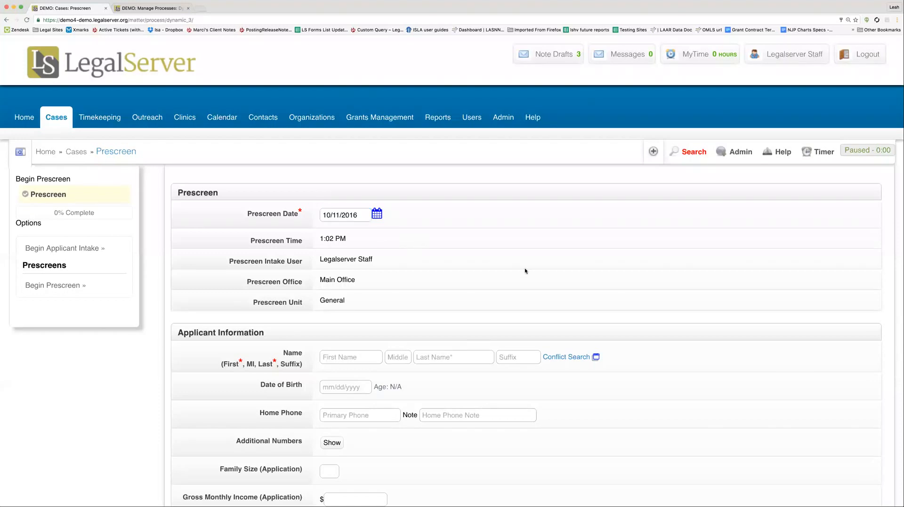
{"action": "scroll", "coordinate": [524, 268], "scroll_direction": "down", "scroll_amount": 2}
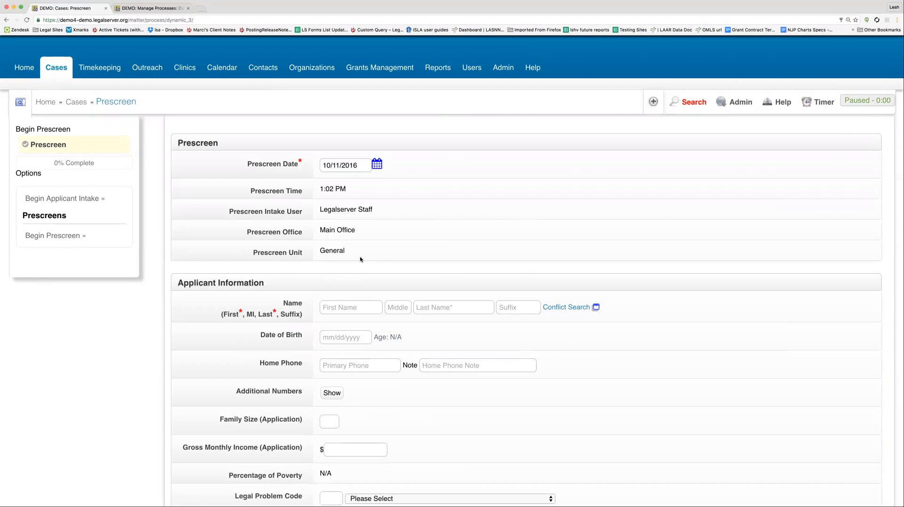
{"action": "scroll", "coordinate": [359, 258], "scroll_direction": "down", "scroll_amount": 3}
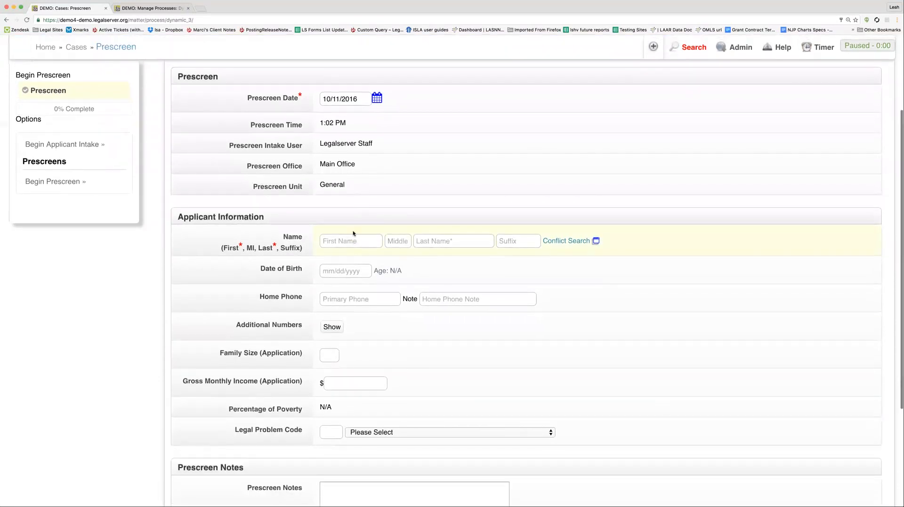
{"action": "left_click", "coordinate": [355, 235]}
{"action": "type", "text": "Test"}
{"action": "key", "text": "Tab"}
{"action": "key", "text": "Tab"}
{"action": "type", "text": "e"}
{"action": "key", "text": "BackSpace"}
{"action": "type", "text": "Tse"}
{"action": "key", "text": "BackSpace"}
{"action": "key", "text": "BackSpace"}
{"action": "type", "text": "est"}
{"action": "left_click", "coordinate": [417, 190]}
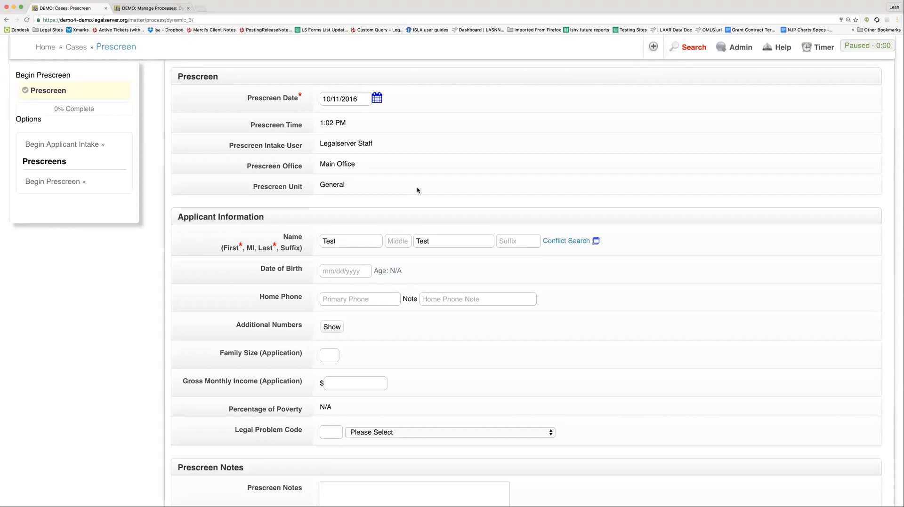
Run a conflict search on the applicant's name and close the search window.
{"action": "left_click", "coordinate": [578, 243]}
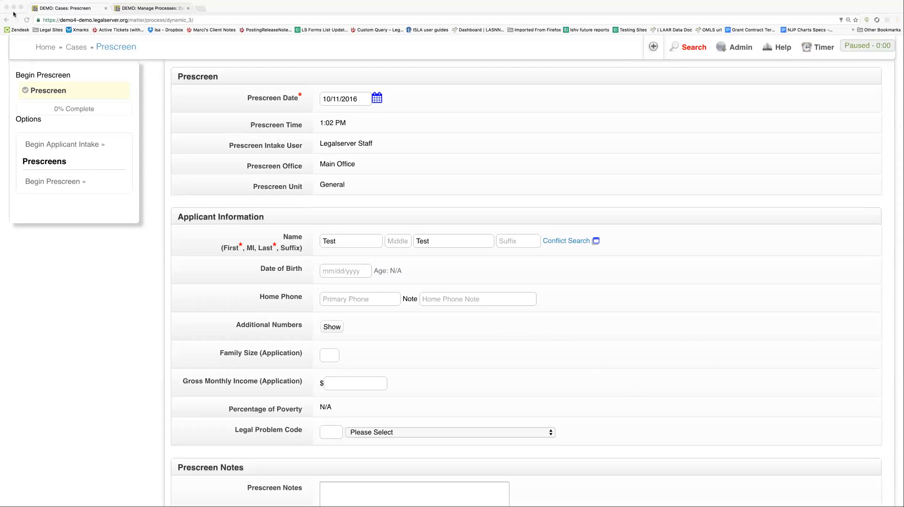
{"action": "left_click", "coordinate": [13, 14]}
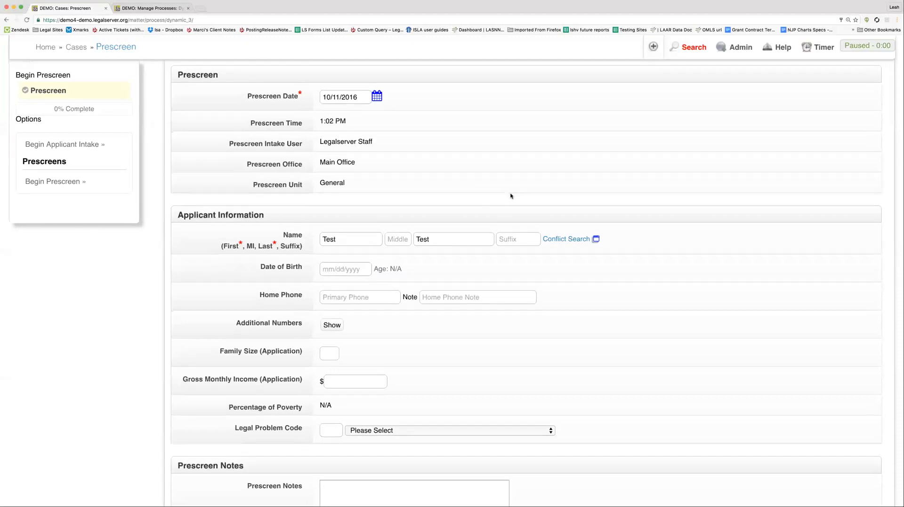
Set the applicant's family size to 3 and gross monthly income to $500.28.
{"action": "scroll", "coordinate": [356, 231], "scroll_direction": "down", "scroll_amount": 3}
{"action": "left_click", "coordinate": [355, 215]}
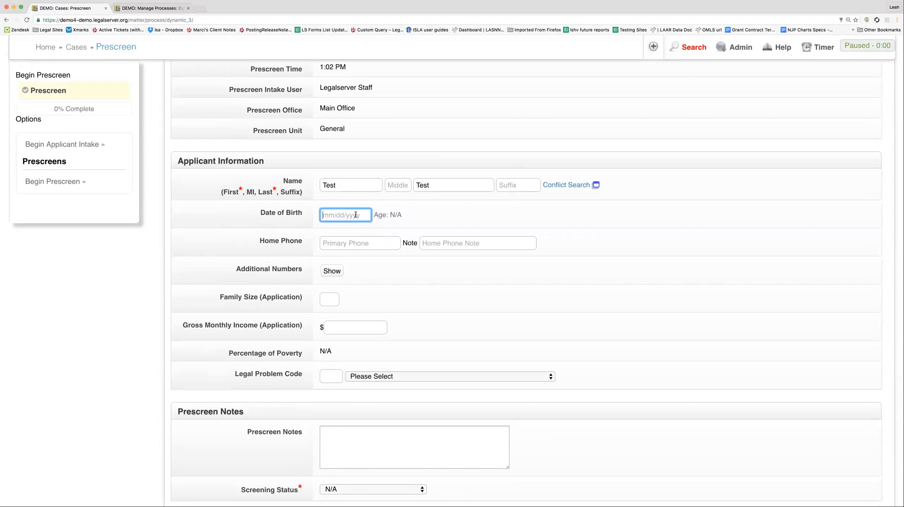
{"action": "left_click", "coordinate": [331, 300]}
{"action": "type", "text": "3"}
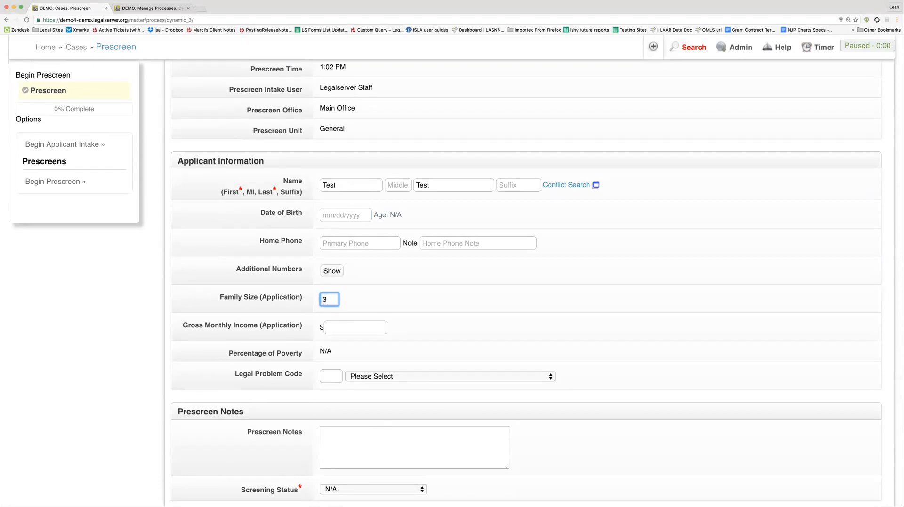
{"action": "left_click", "coordinate": [346, 325]}
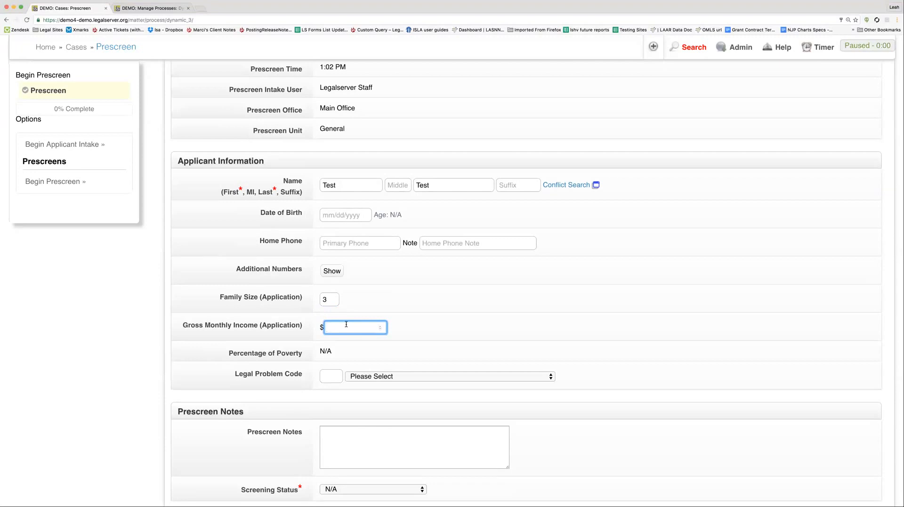
{"action": "type", "text": "500.28"}
{"action": "left_click", "coordinate": [454, 315]}
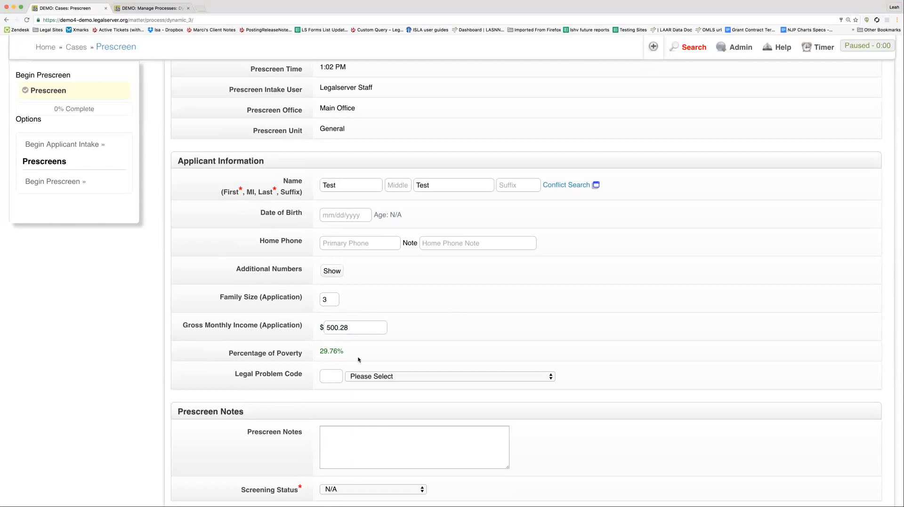
Set the prescreen's legal problem code to 01 Bankruptcy/Debtor Relief.
{"action": "scroll", "coordinate": [544, 297], "scroll_direction": "down", "scroll_amount": 3}
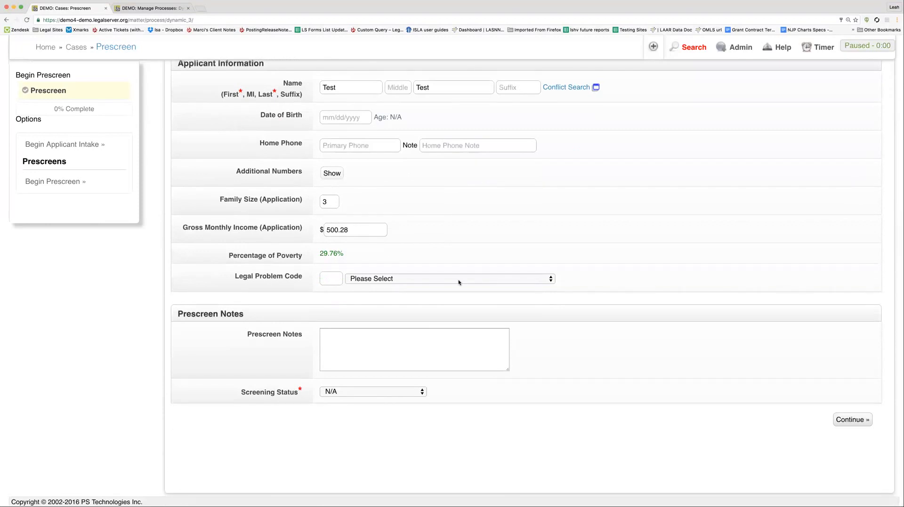
{"action": "left_click", "coordinate": [458, 280]}
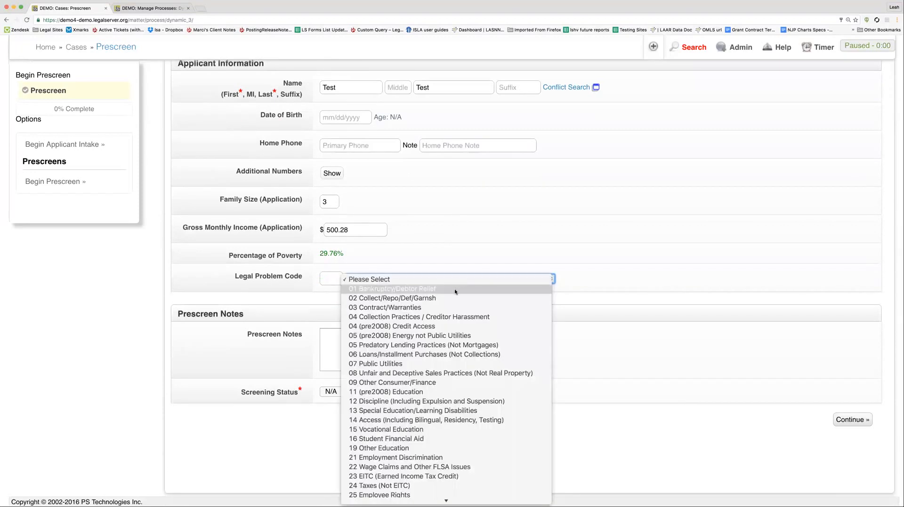
{"action": "key", "text": "Return"}
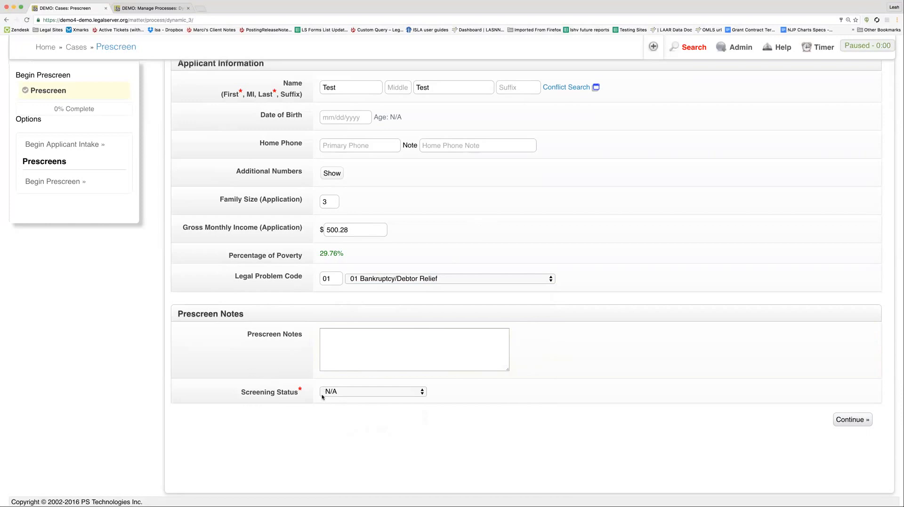
Set the prescreen's screening status to Reject.
{"action": "left_click", "coordinate": [408, 396]}
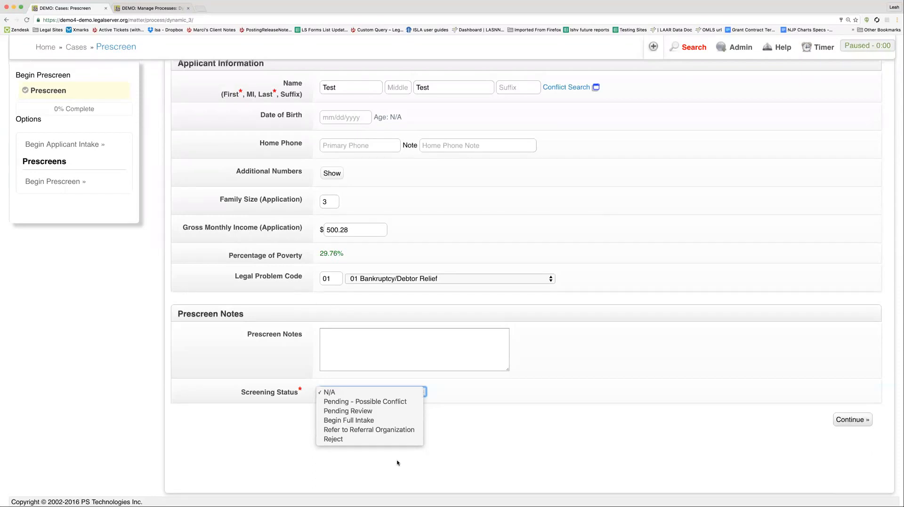
{"action": "left_click", "coordinate": [346, 441]}
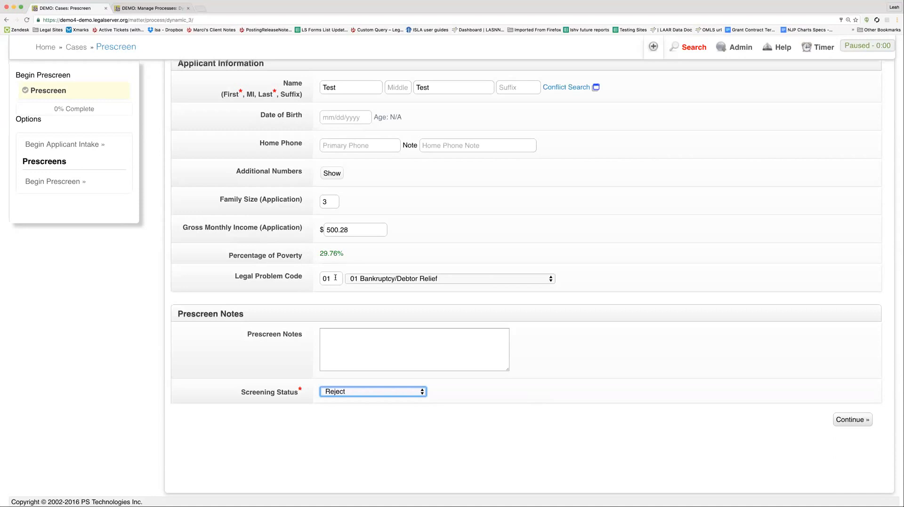
Set the screening status to Begin Full Intake and submit the prescreen to continue to the applicant intake.
{"action": "left_click", "coordinate": [416, 393]}
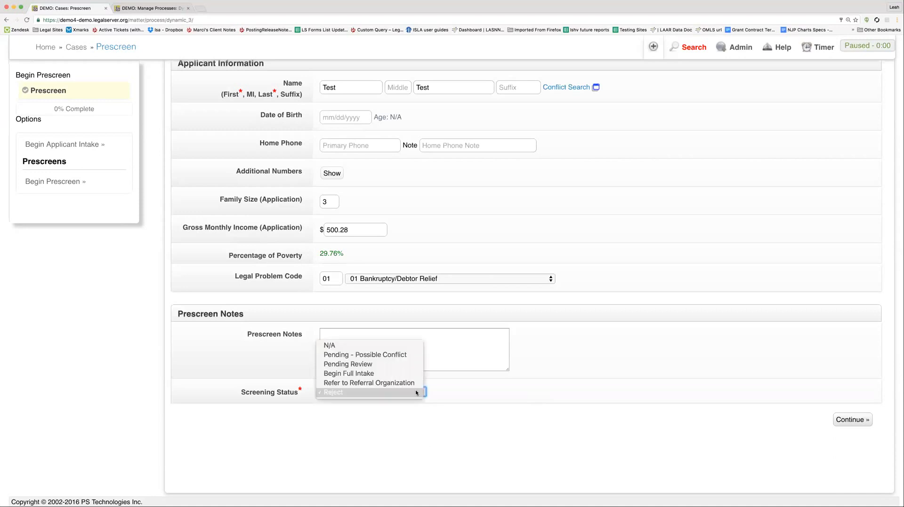
{"action": "left_click", "coordinate": [383, 374]}
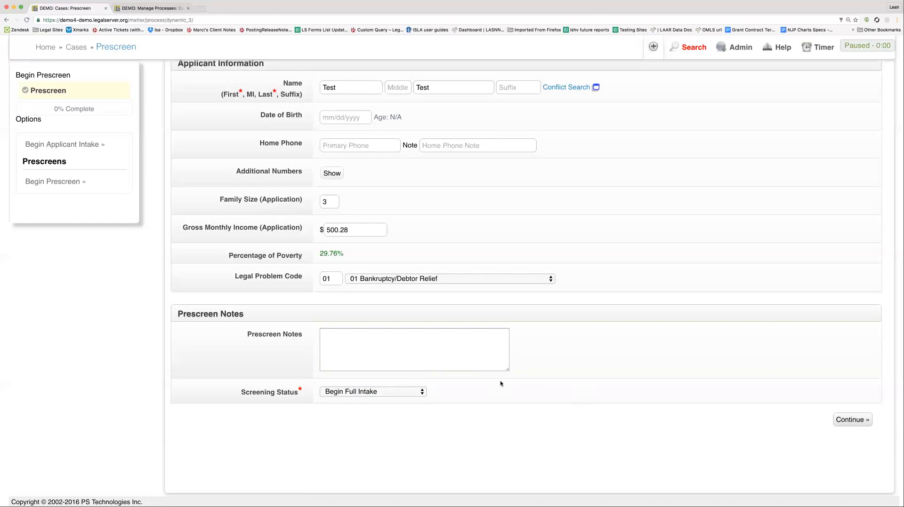
{"action": "left_click", "coordinate": [866, 420]}
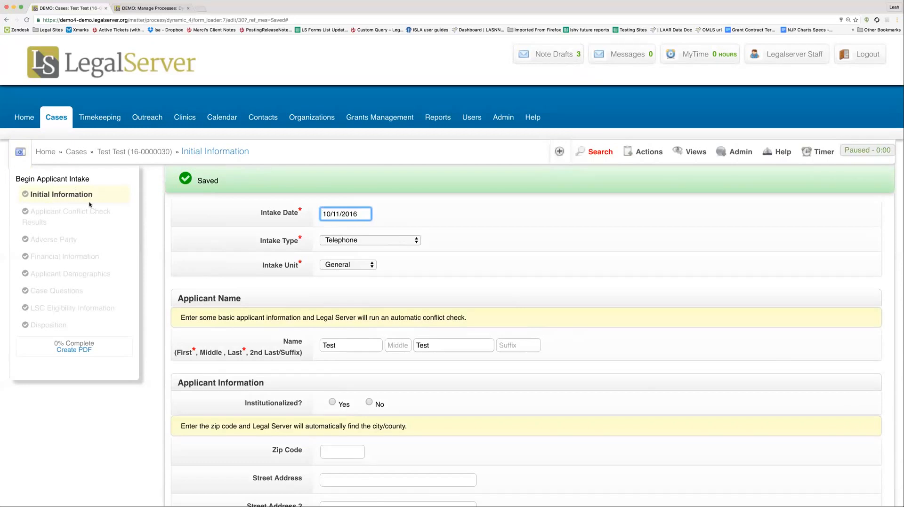
{"action": "scroll", "coordinate": [566, 256], "scroll_direction": "down", "scroll_amount": 3}
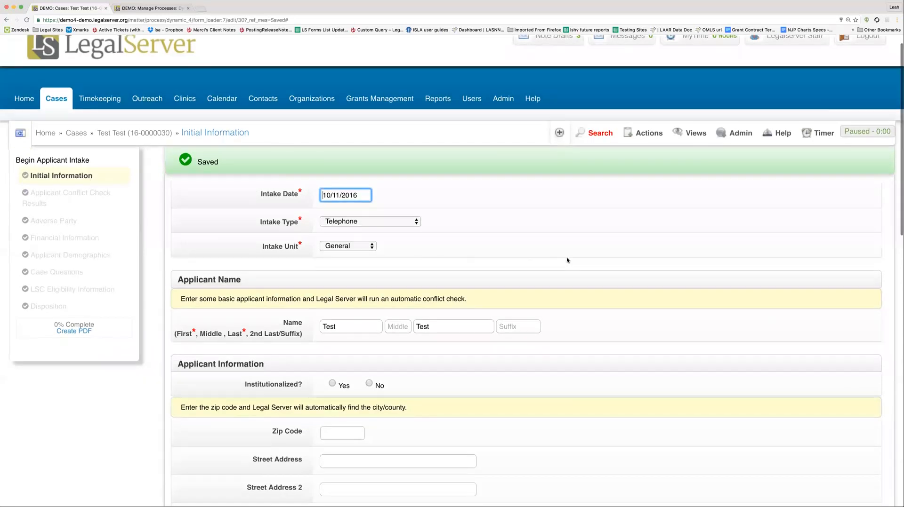